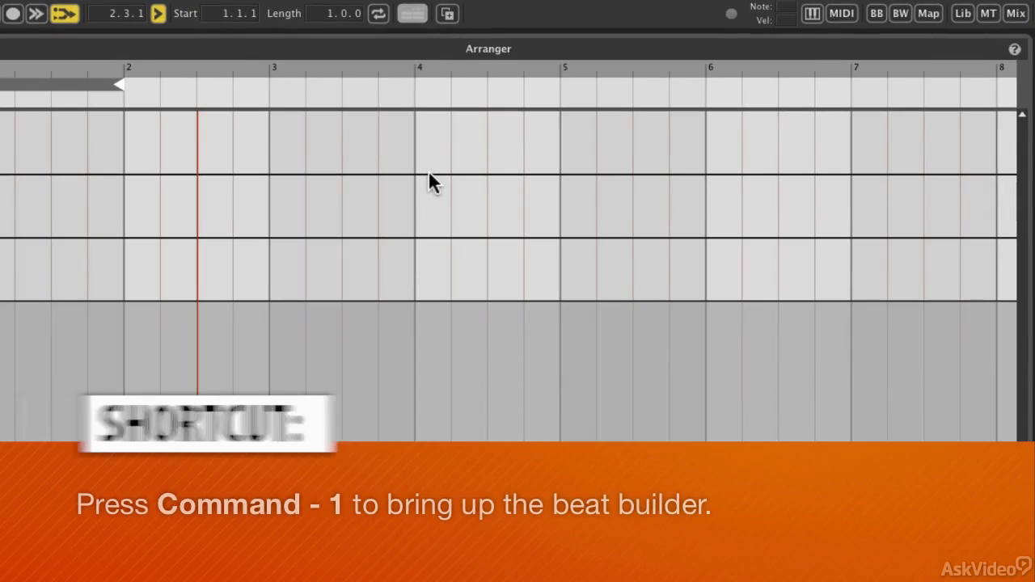
Step: Toggle the Beat Builder panel with Command-1 beside the Kick, Snare and Hi-Hat tracks
key(super+1)
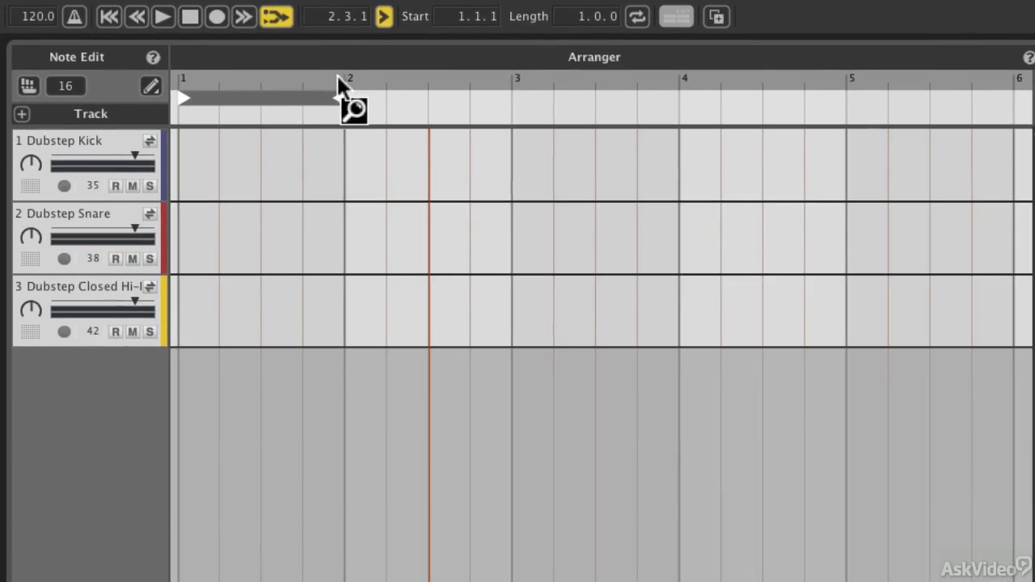
Step: Set the loop range to start at 1.1.1 with a length of 4.0.0
drag(275, 108, 229, 108)
drag(343, 111, 842, 118)
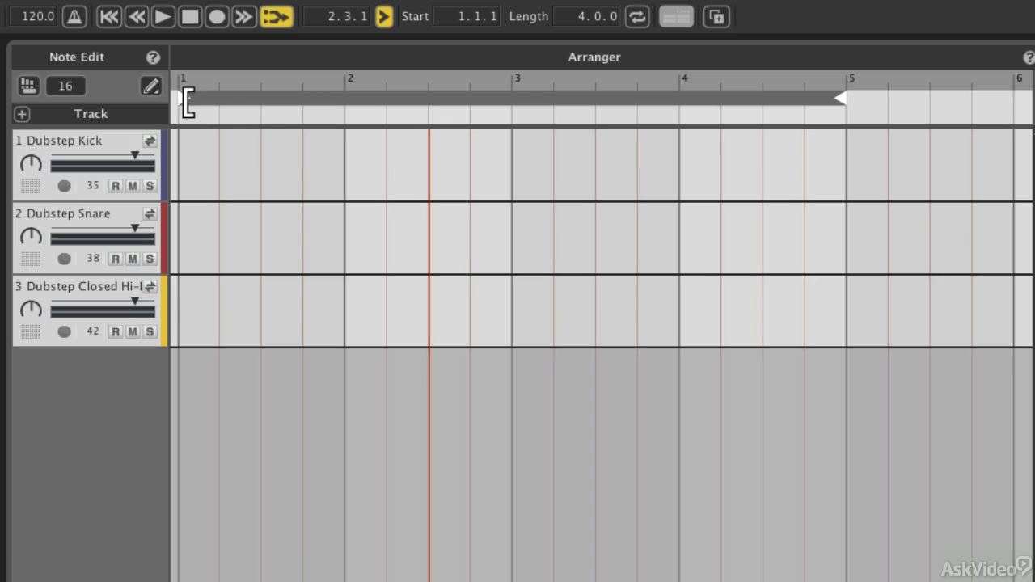
click(459, 17)
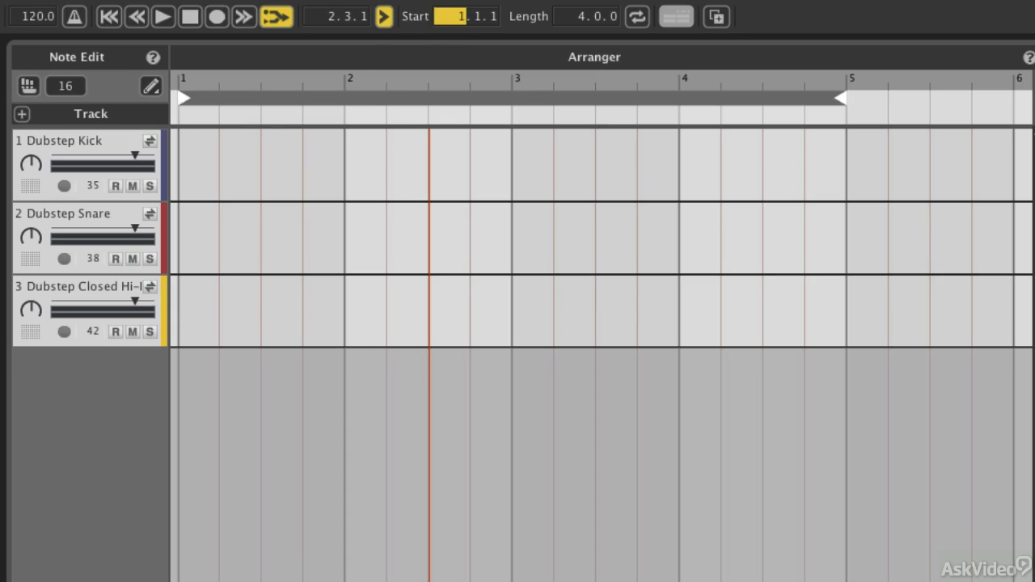
drag(459, 17, 461, 17)
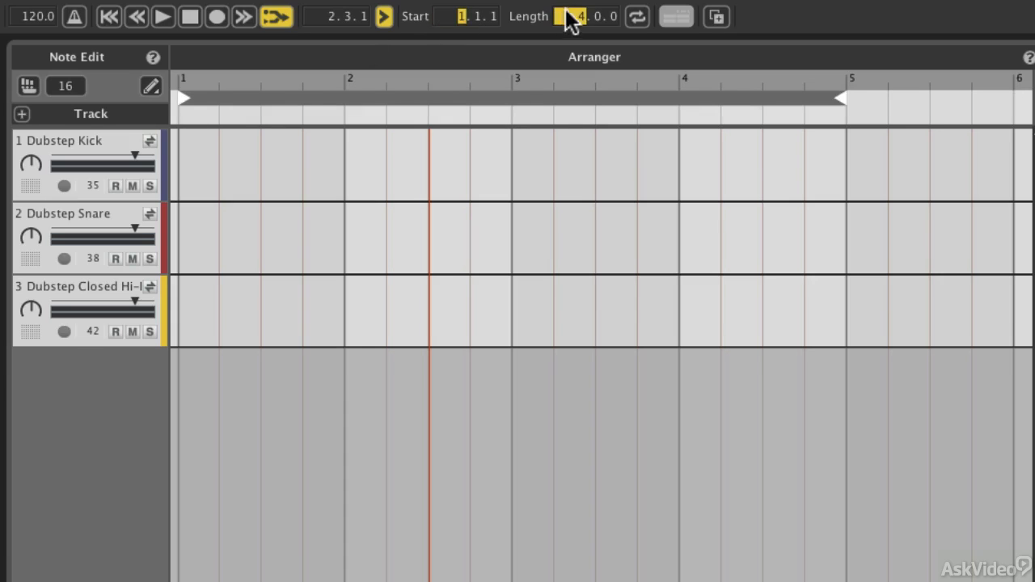
drag(567, 13, 567, 14)
Step: Create a one-bar kick clip at bar 1, restore the loop to bars 1–5, and enable looping
double_click(267, 162)
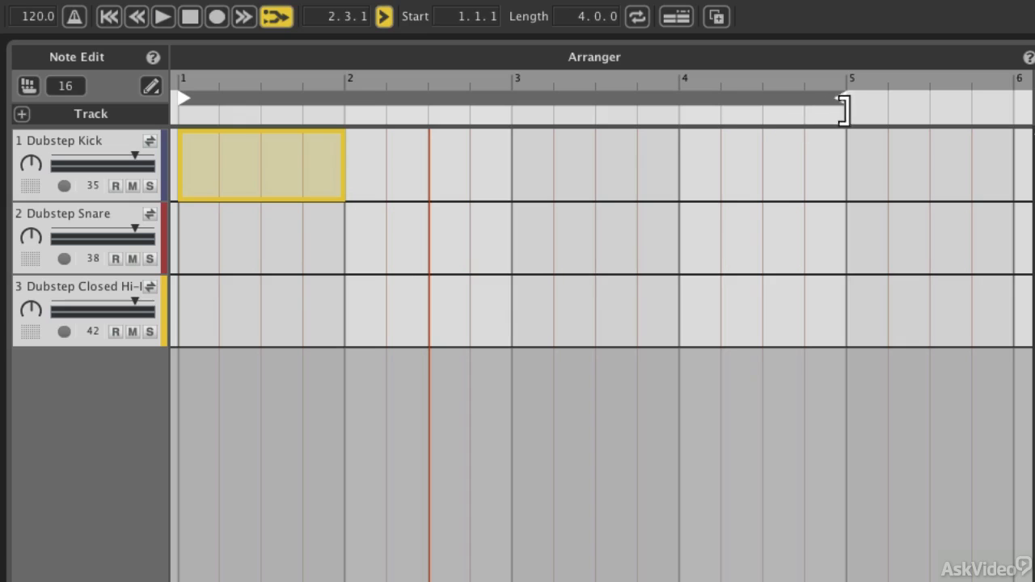
drag(842, 109, 351, 109)
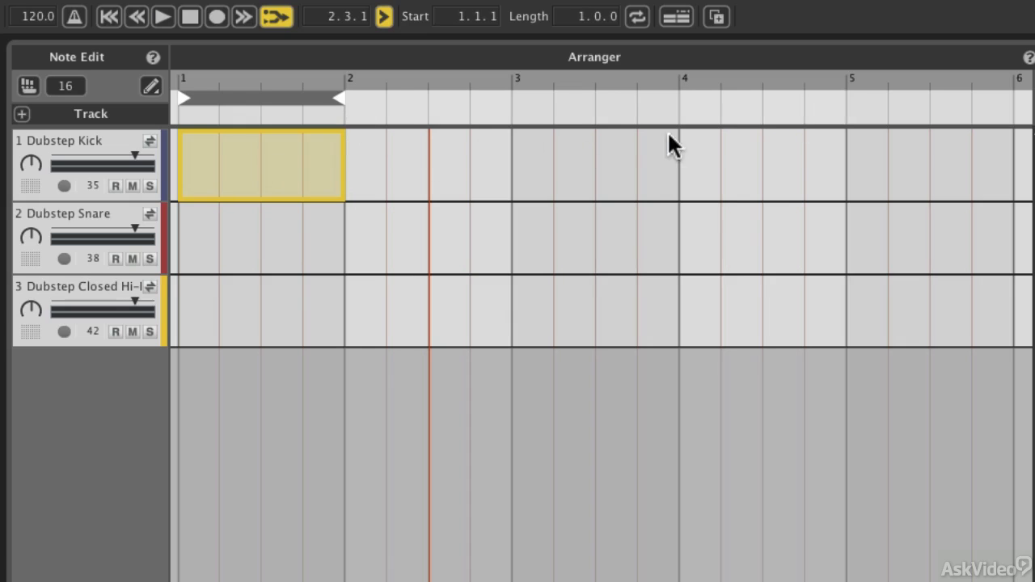
click(793, 153)
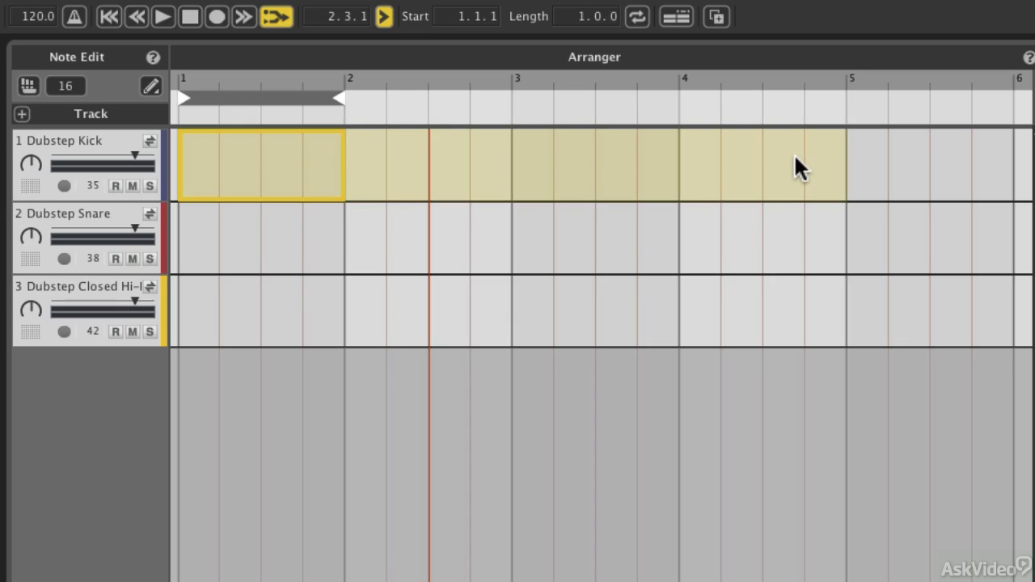
click(794, 158)
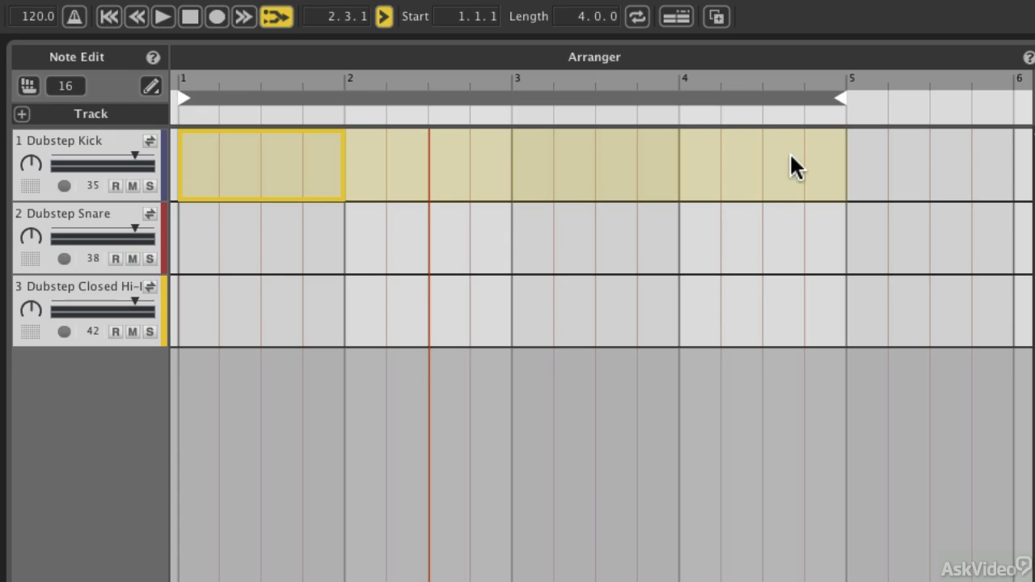
click(637, 16)
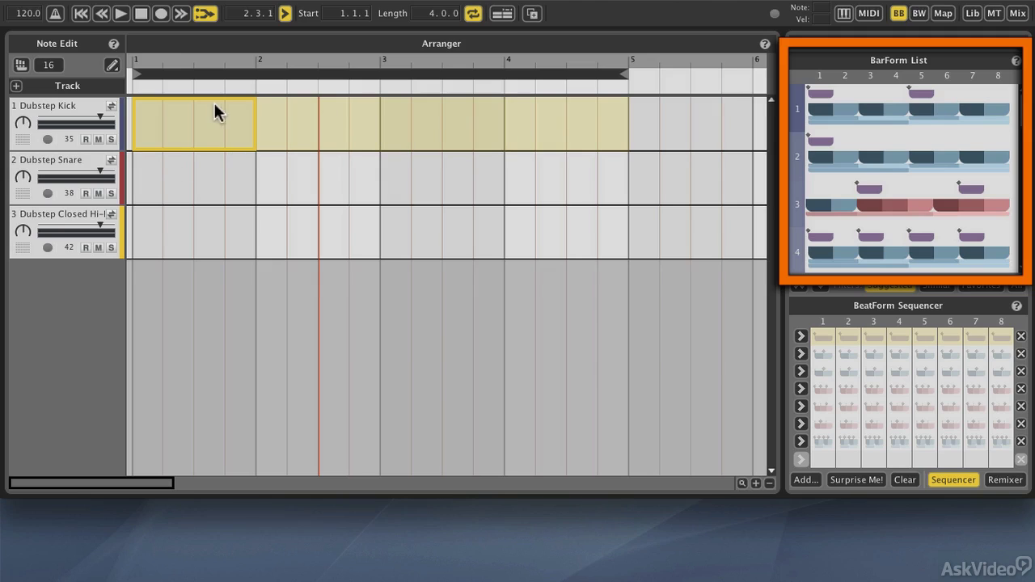
click(143, 217)
click(155, 118)
click(175, 212)
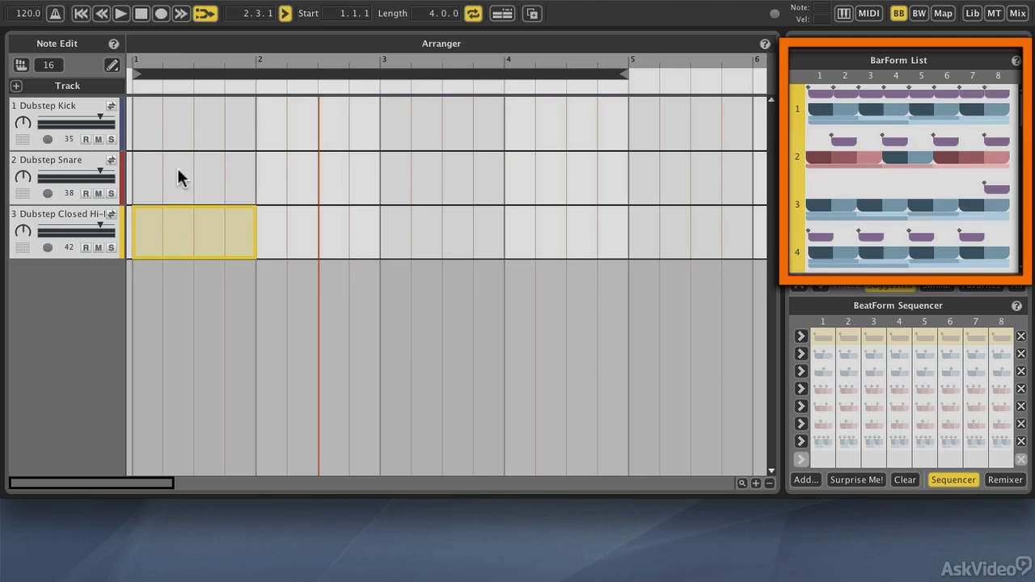
click(178, 176)
click(188, 113)
click(191, 232)
click(193, 119)
click(198, 214)
click(199, 178)
click(195, 121)
click(194, 179)
click(191, 228)
click(179, 142)
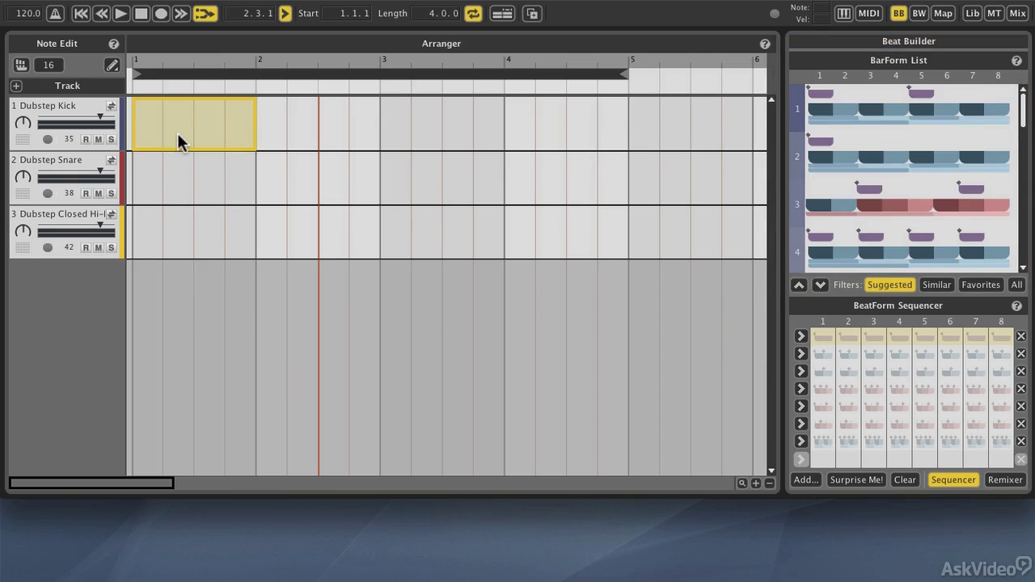
scroll(915, 153, down, 10)
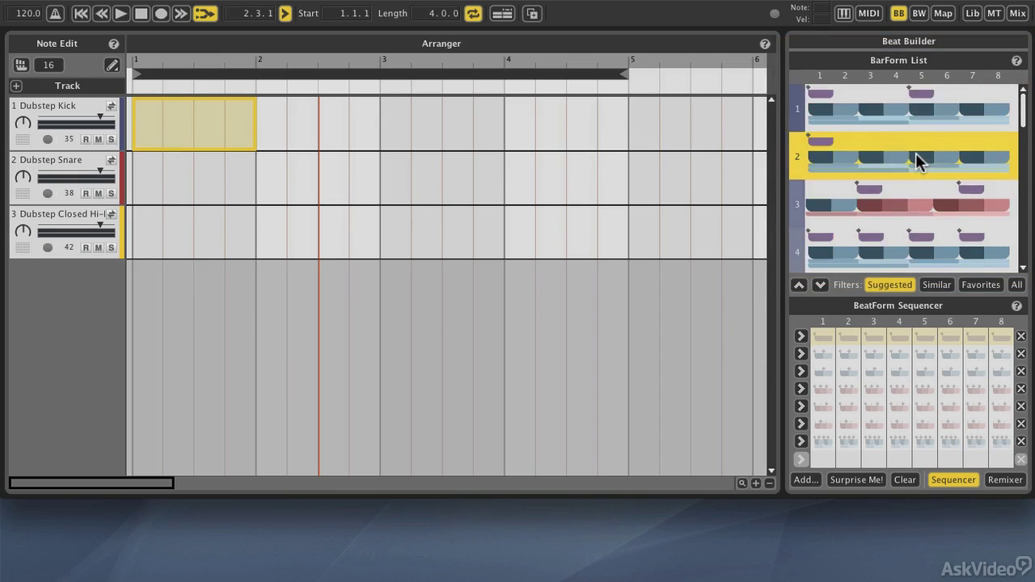
click(915, 153)
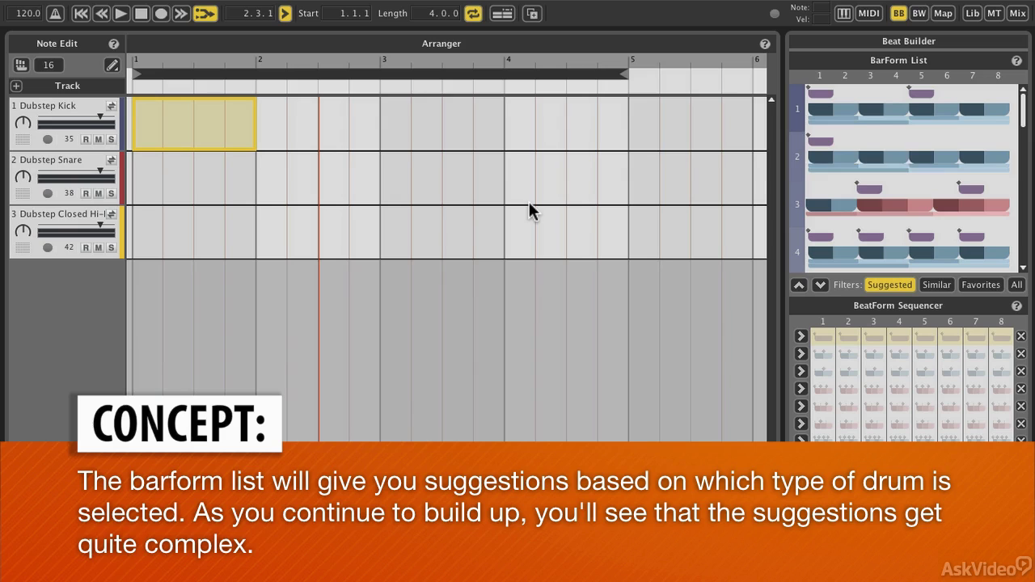
Step: Play the loop with the metronome on, previewing the second then first kick suggestions
key(space)
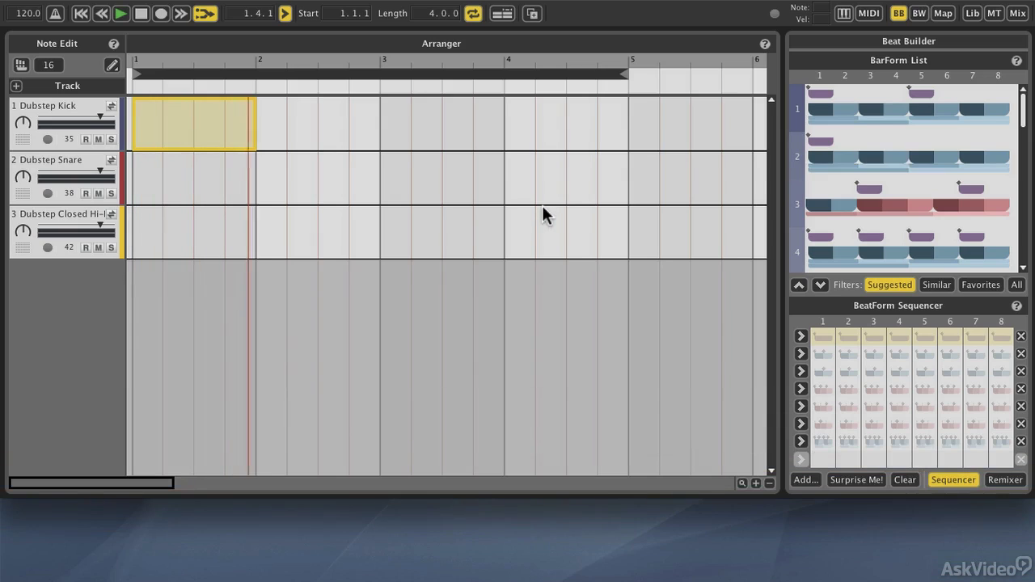
click(55, 13)
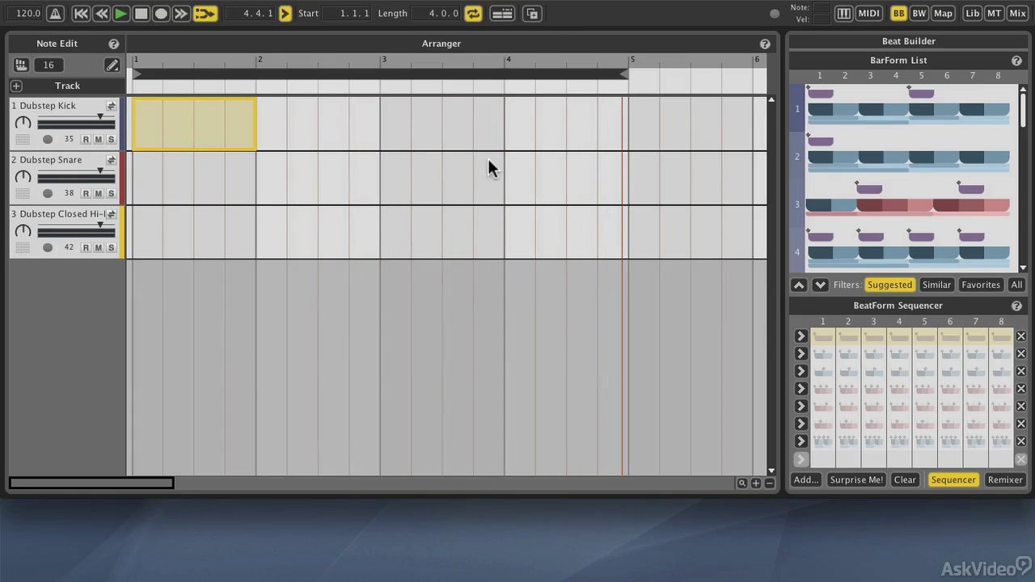
click(964, 153)
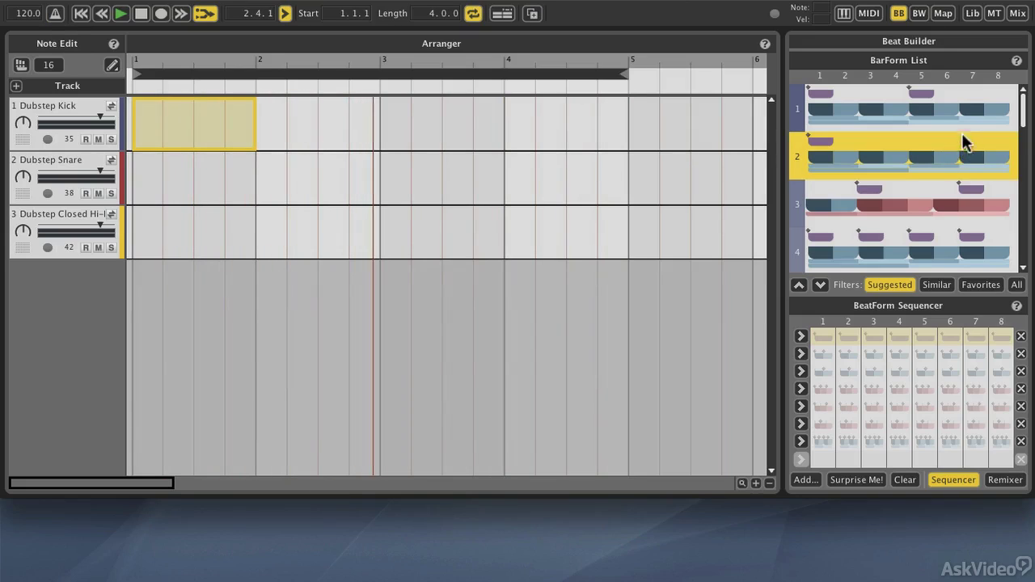
click(958, 127)
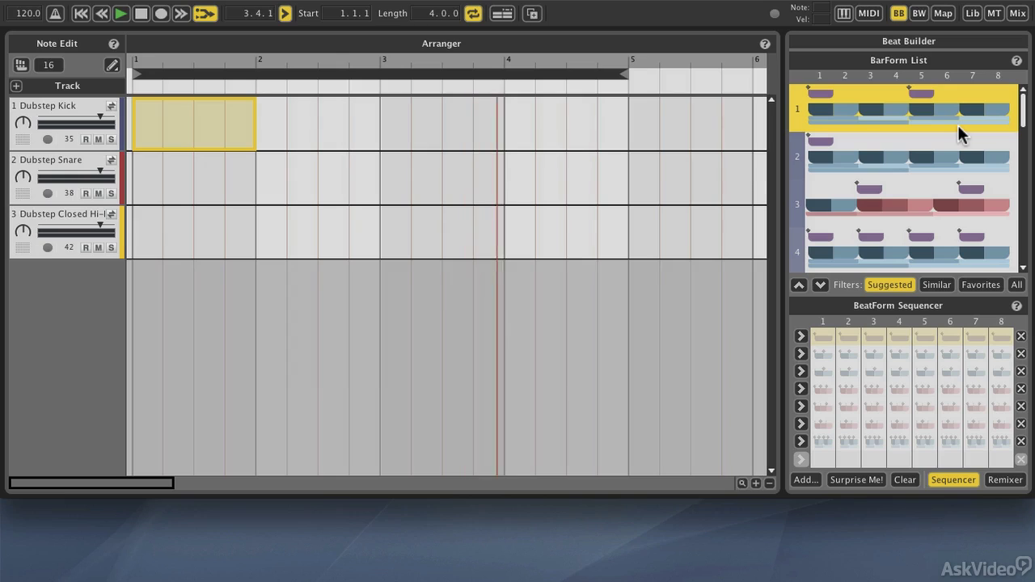
Step: Apply BarForm snare suggestion 2 from snare bar 1 across four bars, then select hi-hat bar 1
click(202, 180)
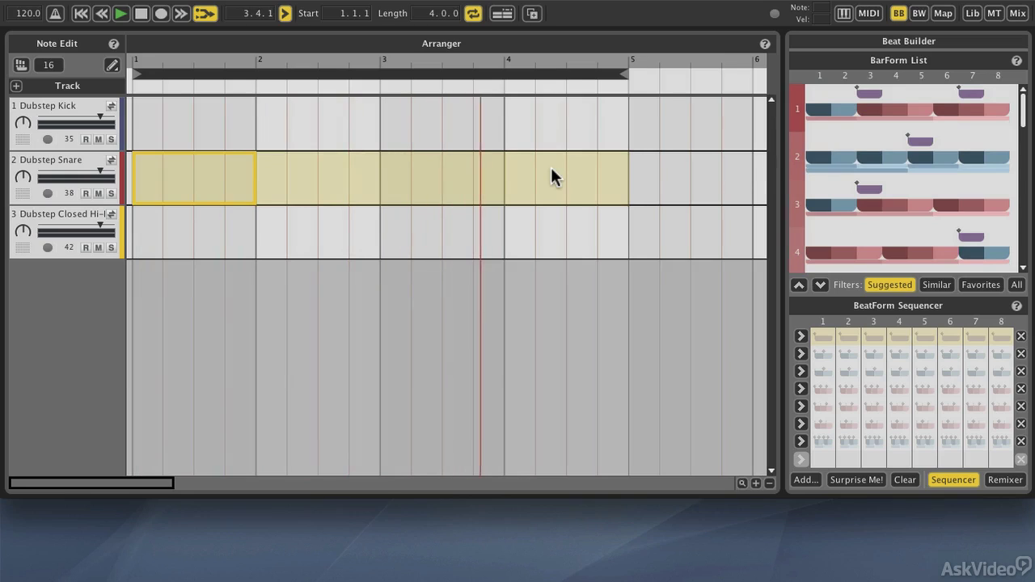
click(922, 151)
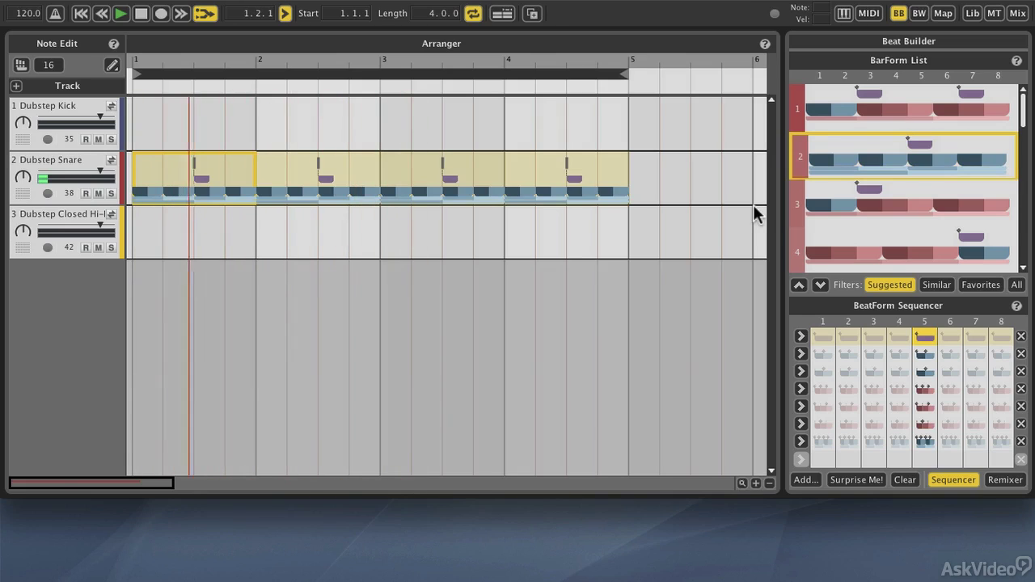
click(193, 247)
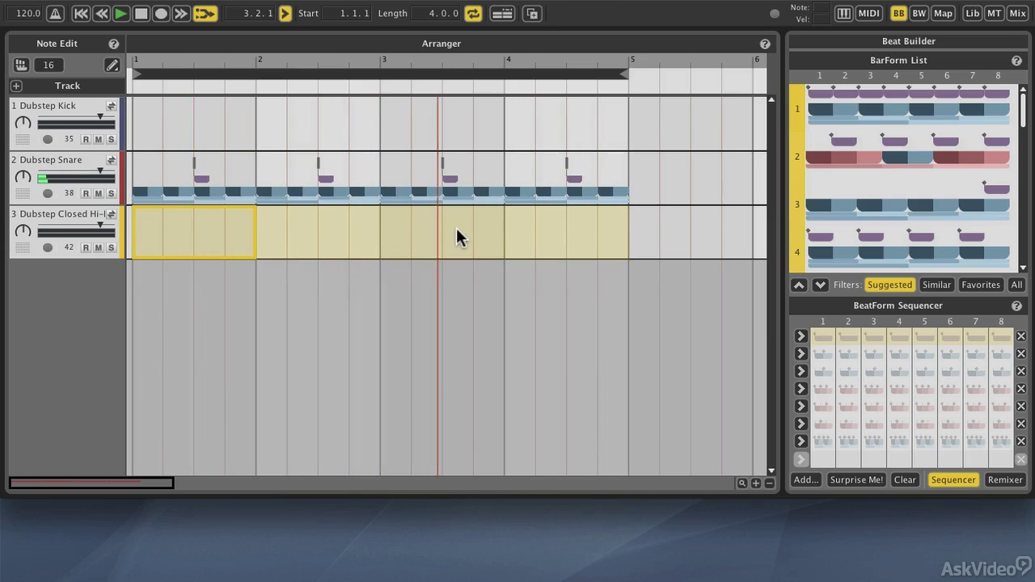
Step: Apply BarForm hi-hat suggestion 1 as a steady four-bar closed hi-hat pattern
click(858, 102)
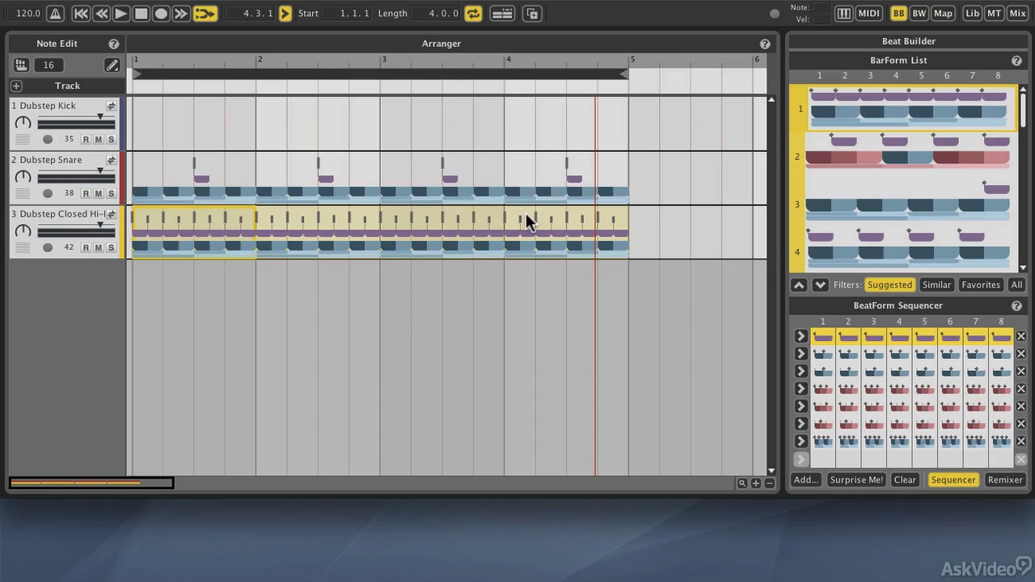
Step: During playback, put kick suggestion 2 in bar 1 and suggestion 3 in bar 2
key(space)
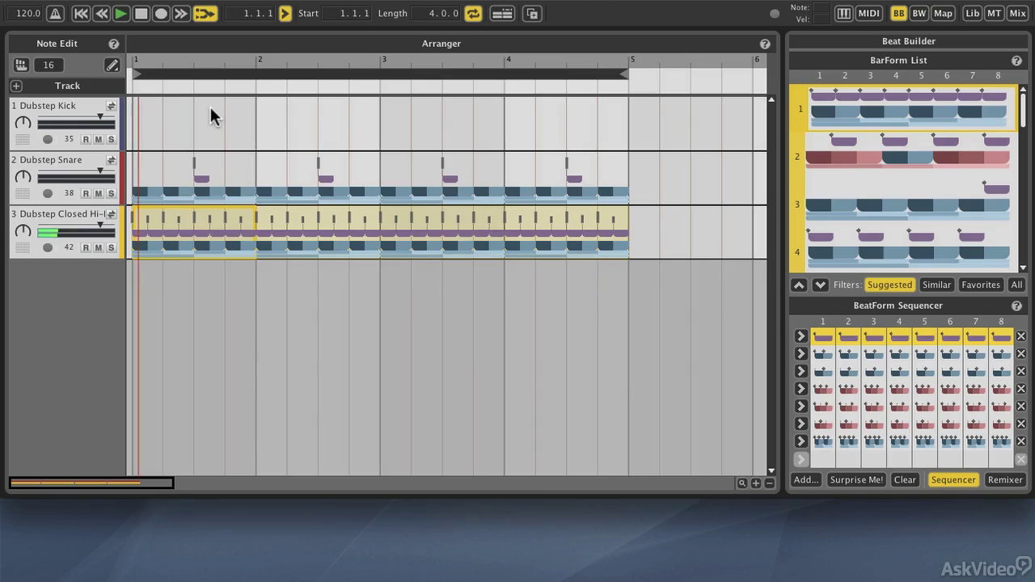
click(210, 114)
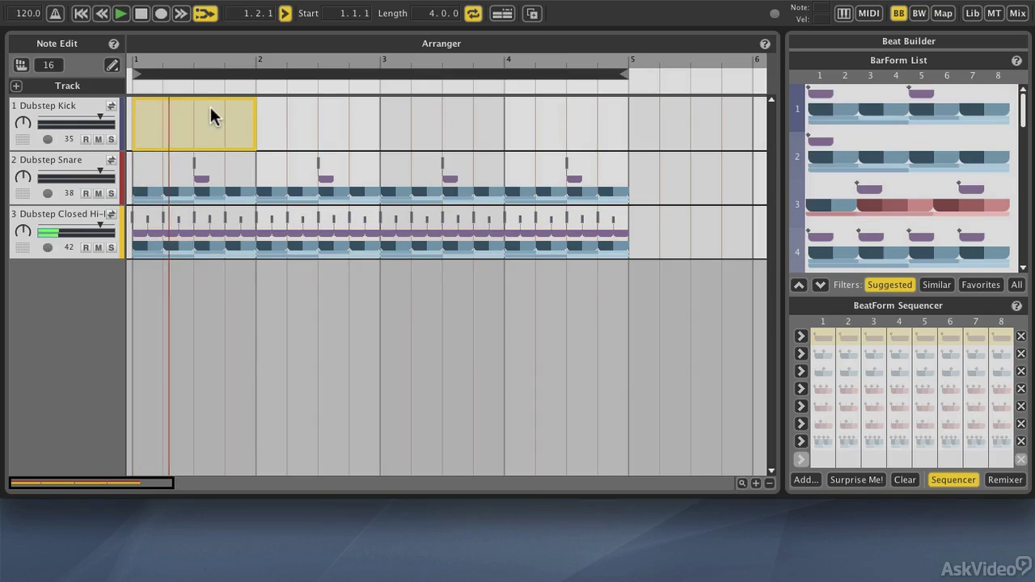
click(852, 231)
click(836, 106)
click(833, 152)
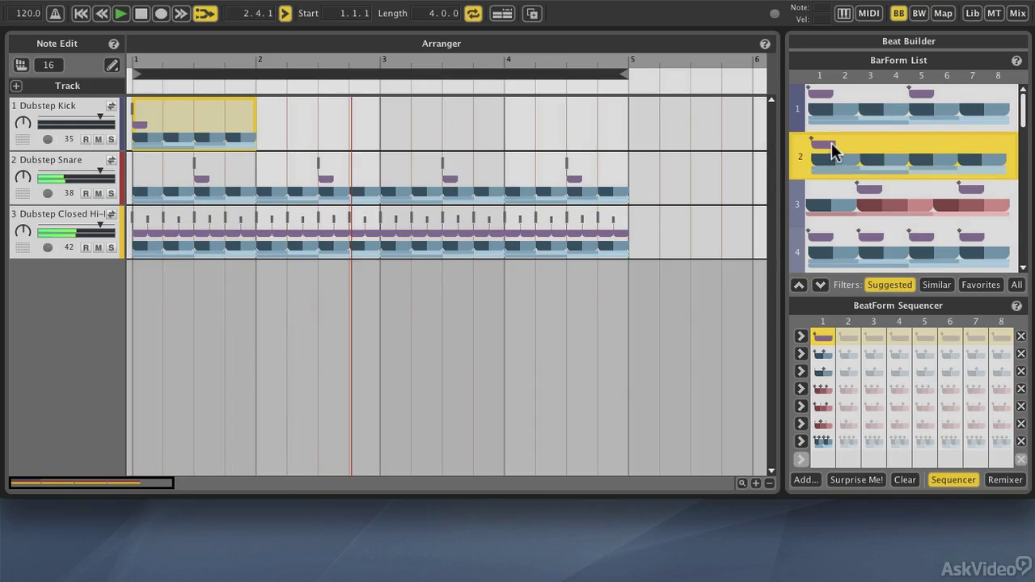
click(364, 123)
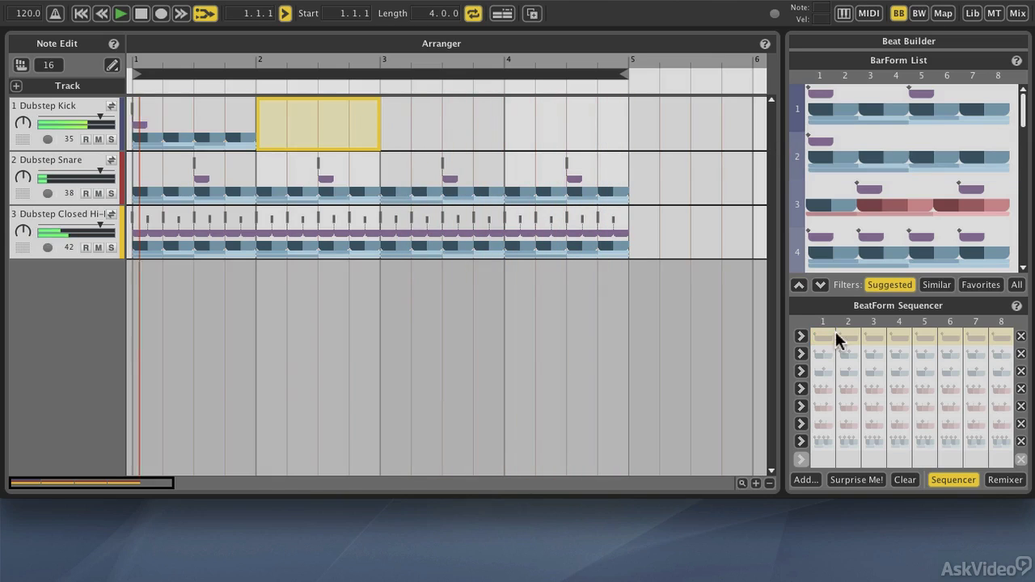
click(878, 204)
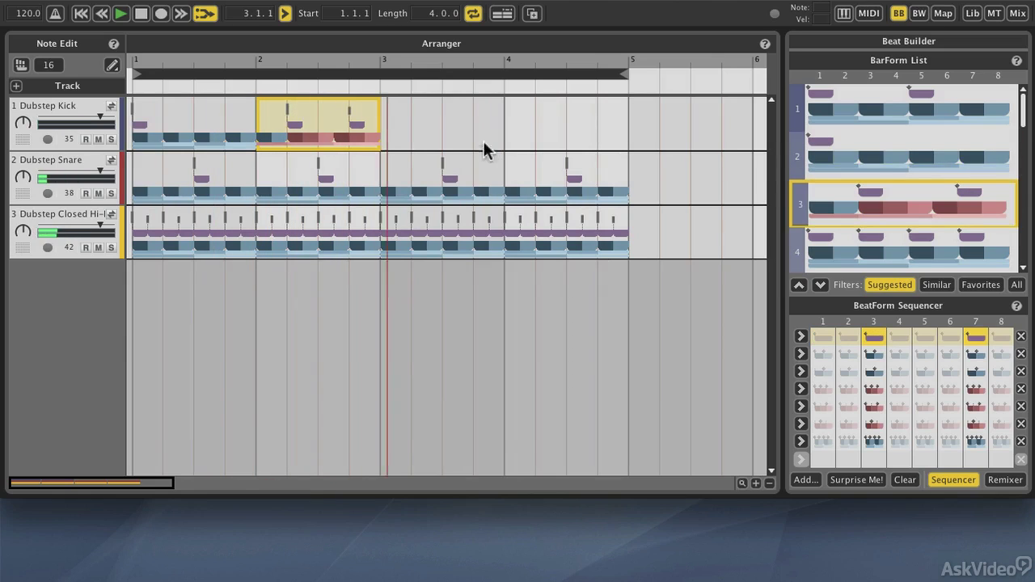
Step: Give kick bar 3 a varied pattern and put suggestion 18 in bar 4
click(457, 123)
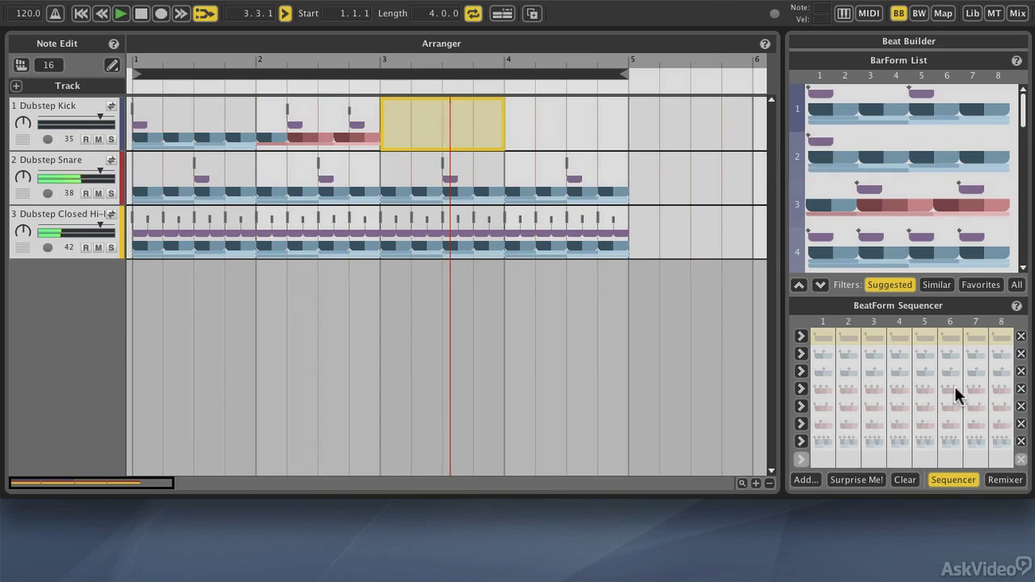
click(876, 353)
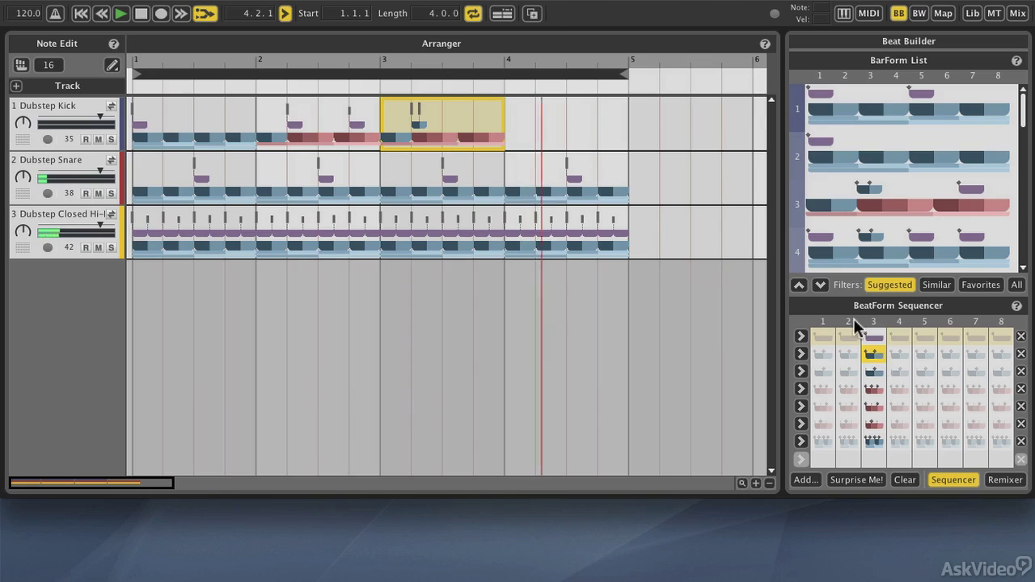
click(976, 337)
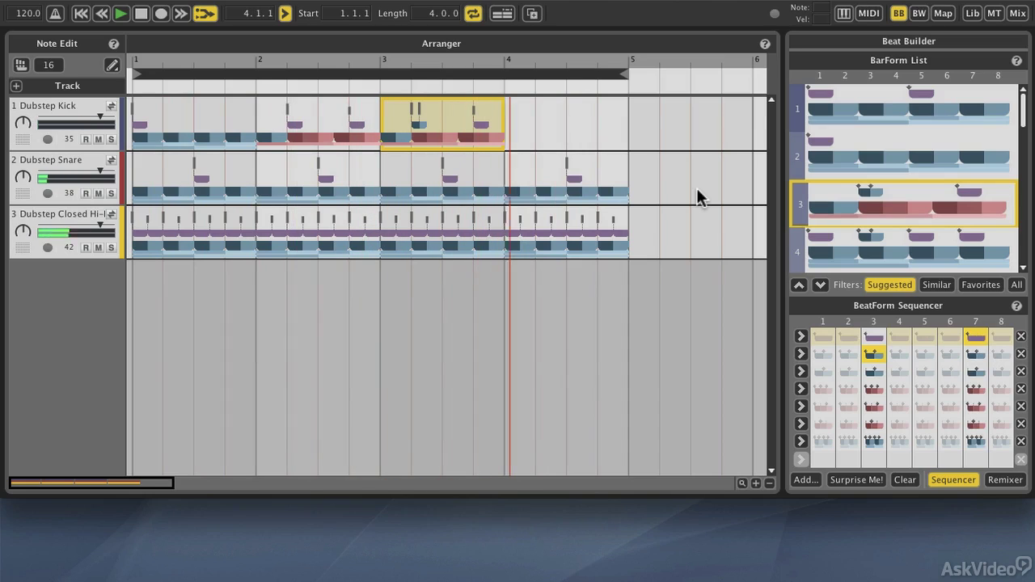
click(614, 154)
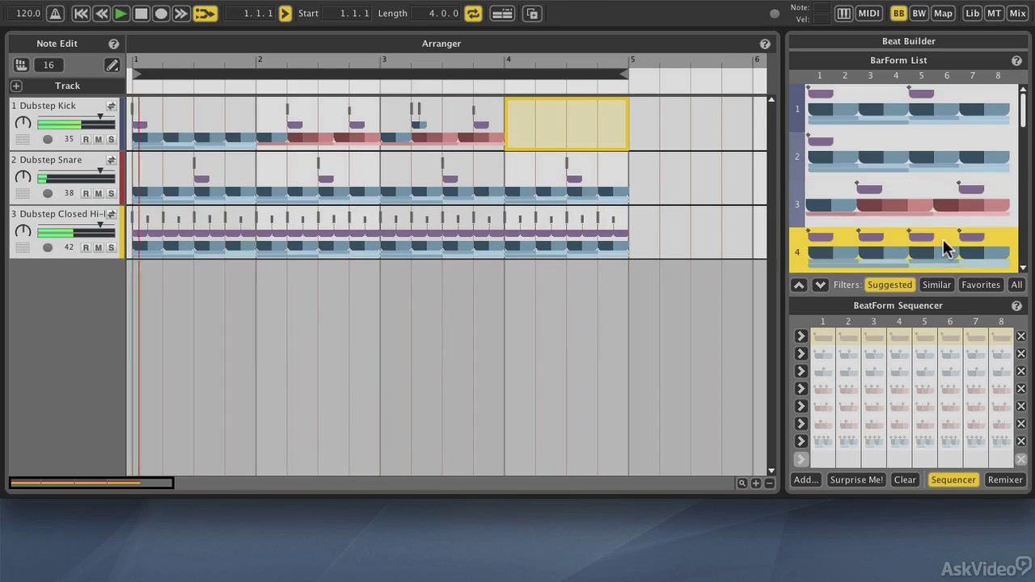
scroll(943, 239, down, 5)
click(920, 151)
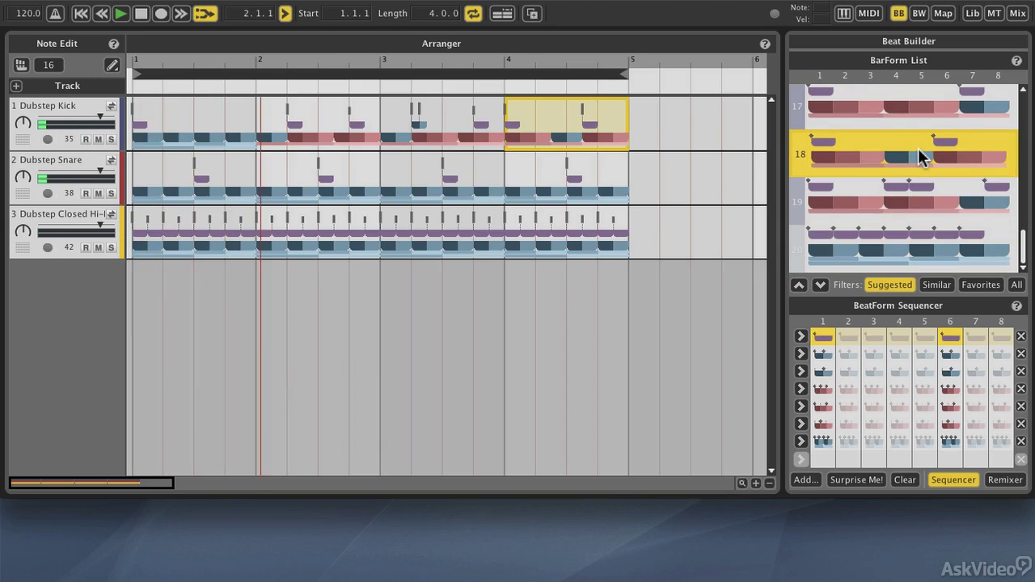